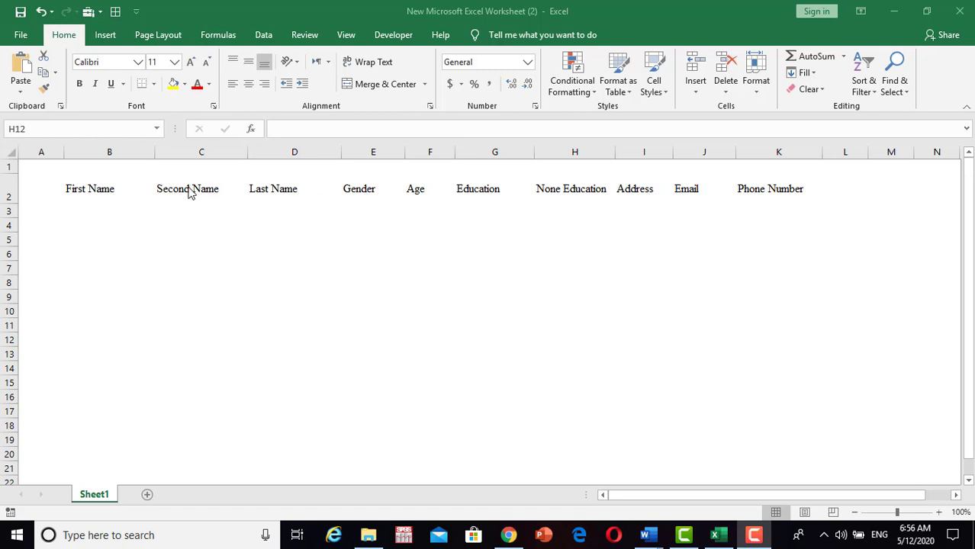
# Select the header labels in row 2, from First Name through Phone Number (B2:K2).
pyautogui.click(151, 191)
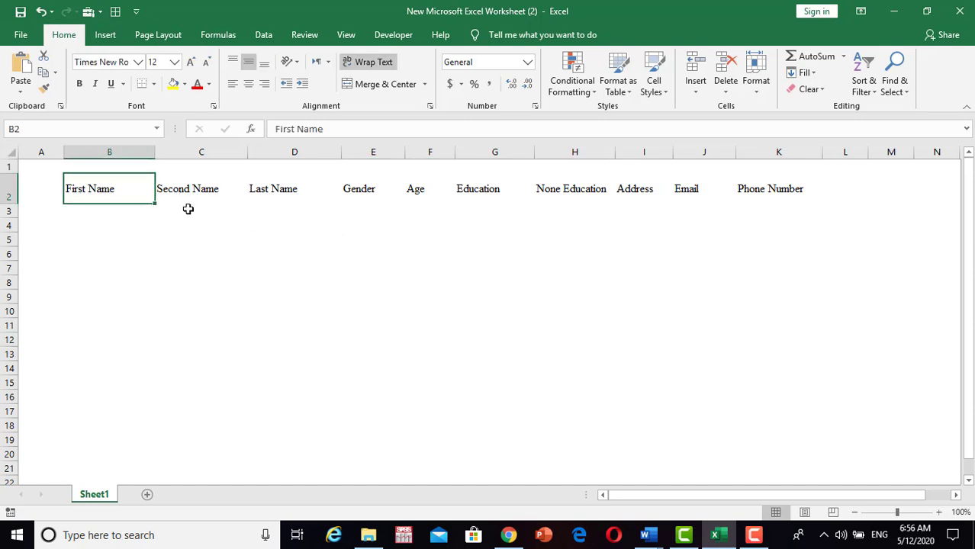
pyautogui.click(201, 209)
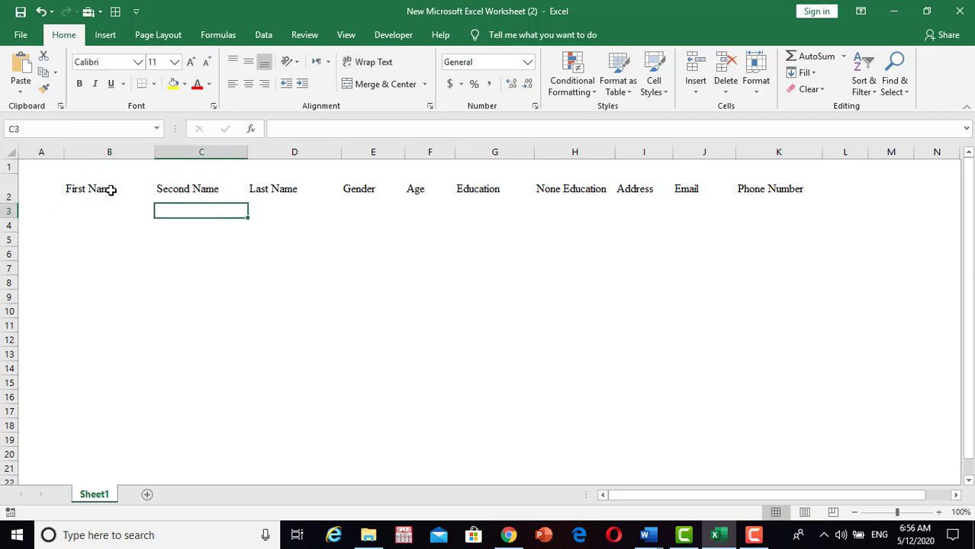
pyautogui.moveTo(80, 190); pyautogui.dragTo(760, 203)
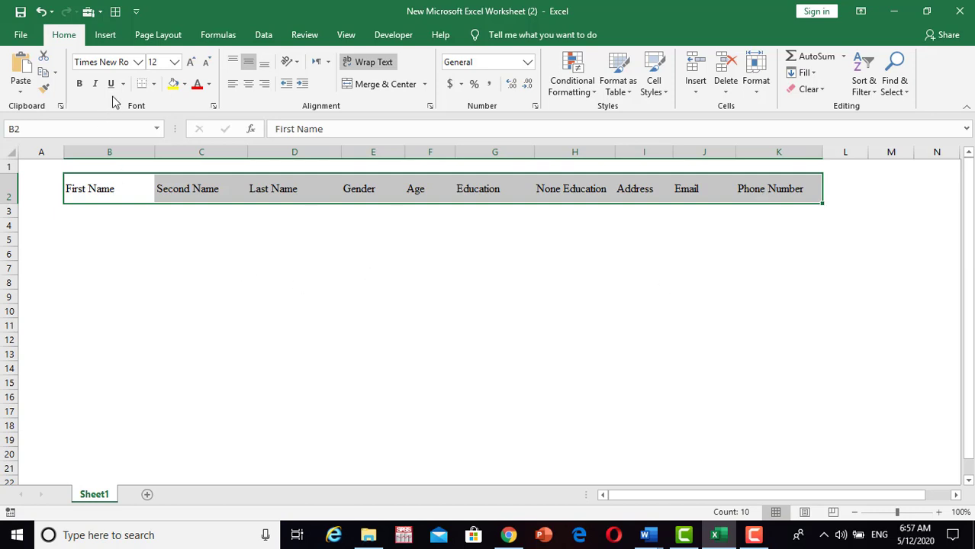
# Convert the B2:K2 header row into Table1 with 'My table has headers' ticked.
pyautogui.click(106, 36)
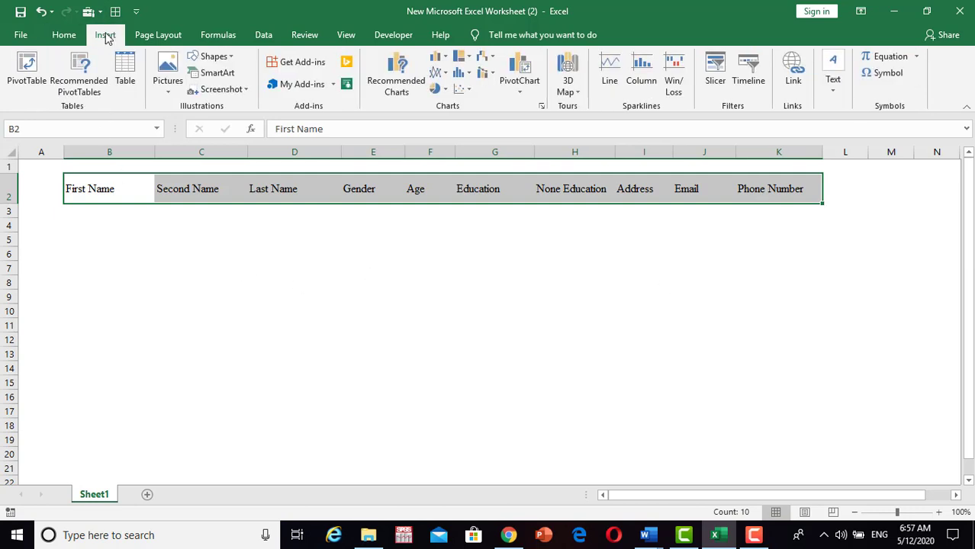
pyautogui.click(126, 83)
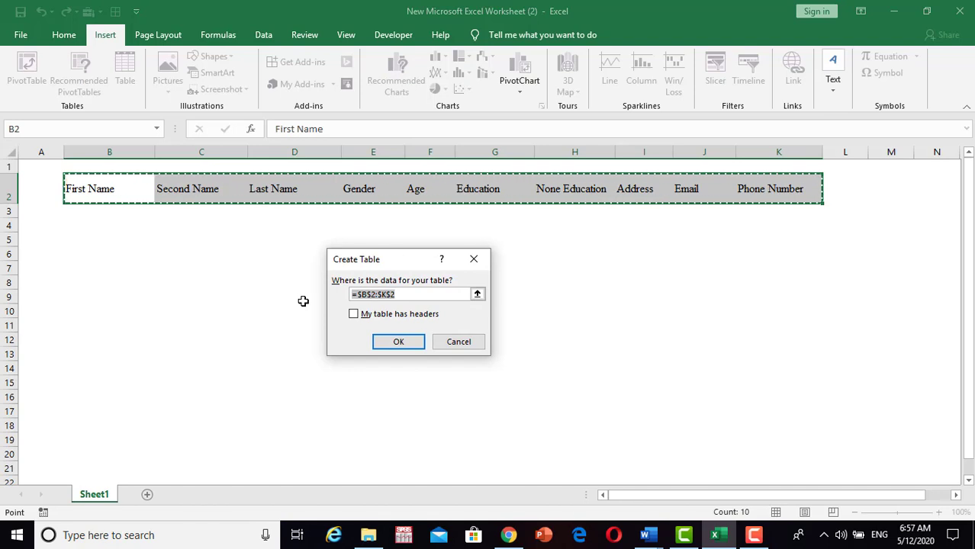
pyautogui.click(354, 315)
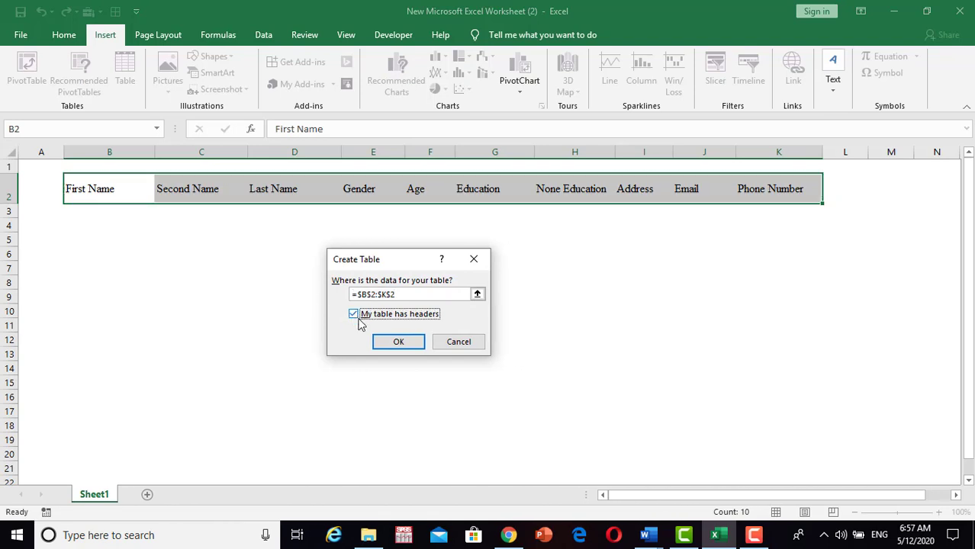
pyautogui.click(395, 342)
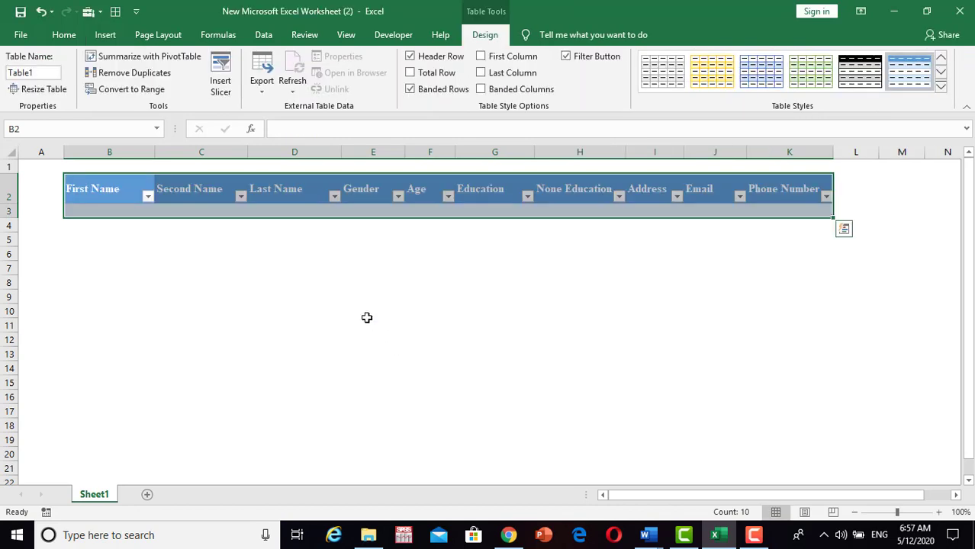
pyautogui.click(365, 314)
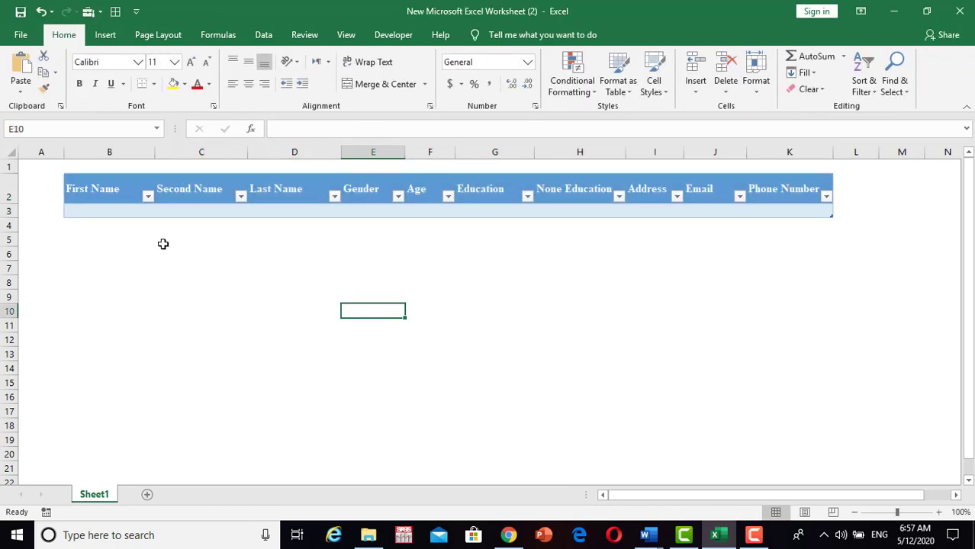
# Open Excel Options at the Customize Ribbon page.
pyautogui.click(66, 189)
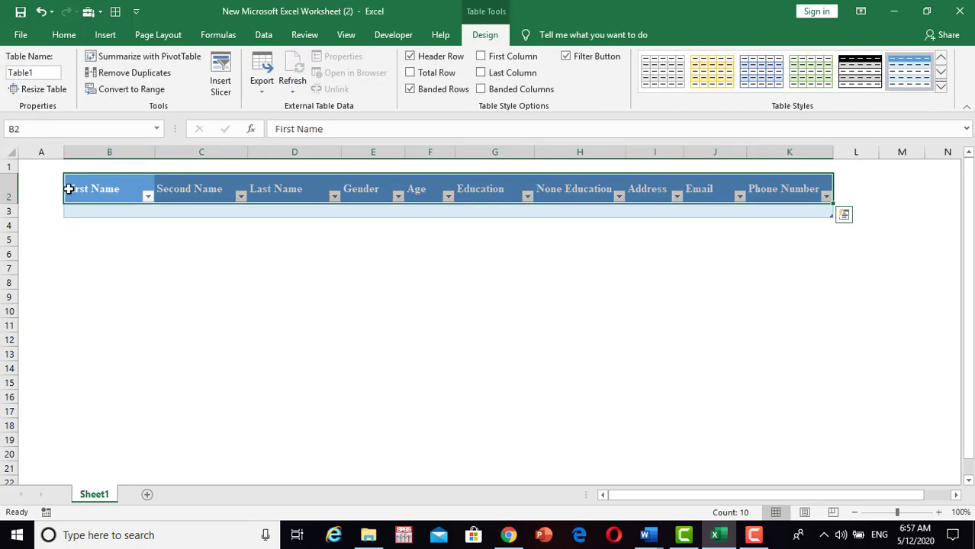
pyautogui.click(21, 35)
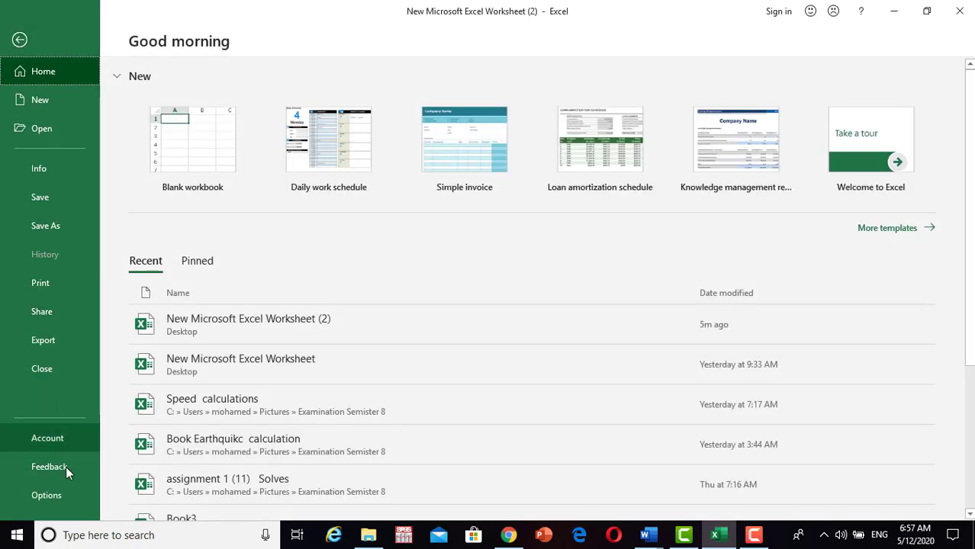
pyautogui.click(59, 496)
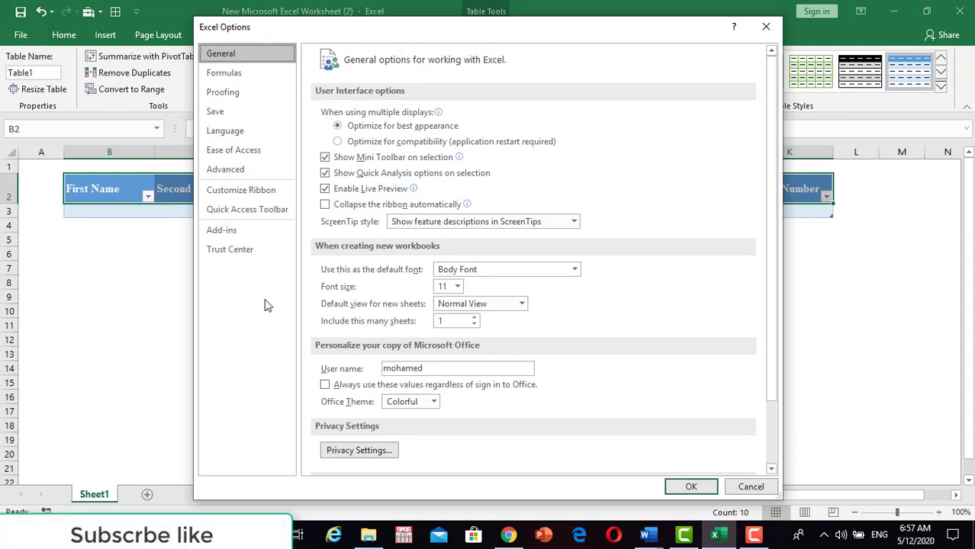
pyautogui.click(225, 191)
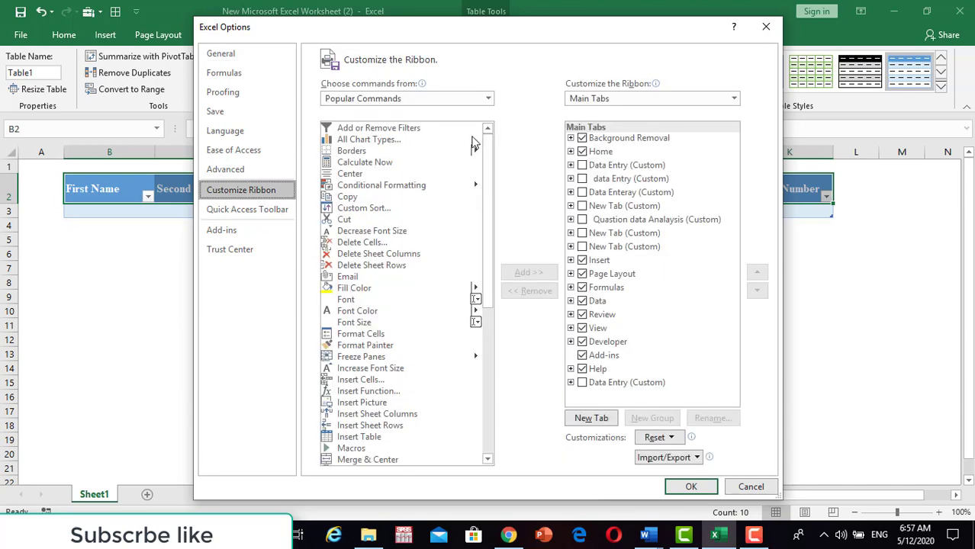
# Show Commands Not in the Ribbon and select the Form... command.
pyautogui.click(488, 99)
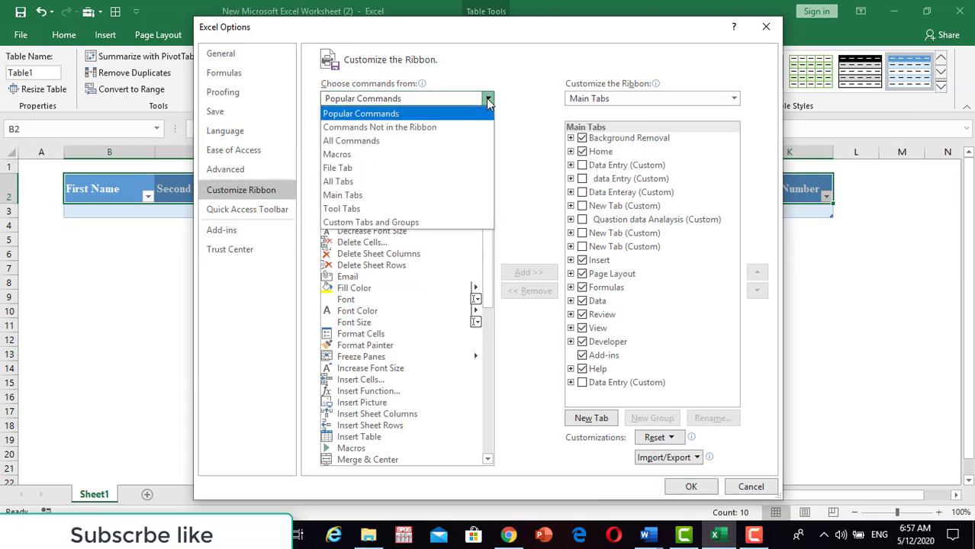
pyautogui.click(441, 128)
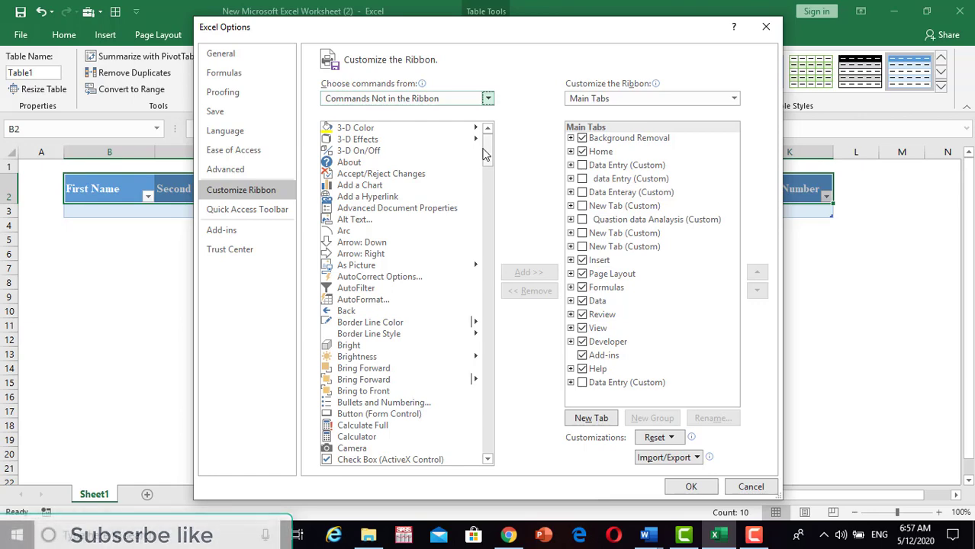
pyautogui.moveTo(488, 152); pyautogui.dragTo(489, 219)
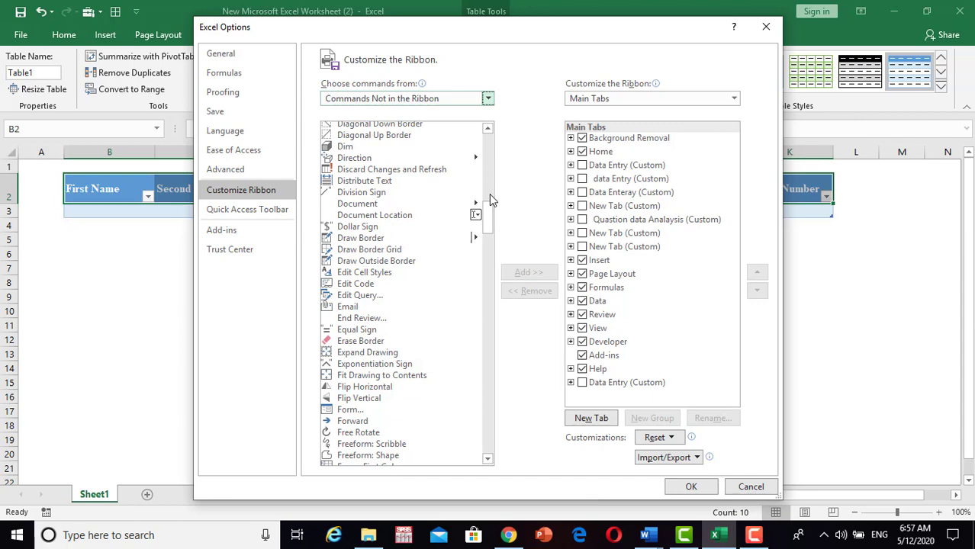
pyautogui.moveTo(487, 213); pyautogui.dragTo(487, 237)
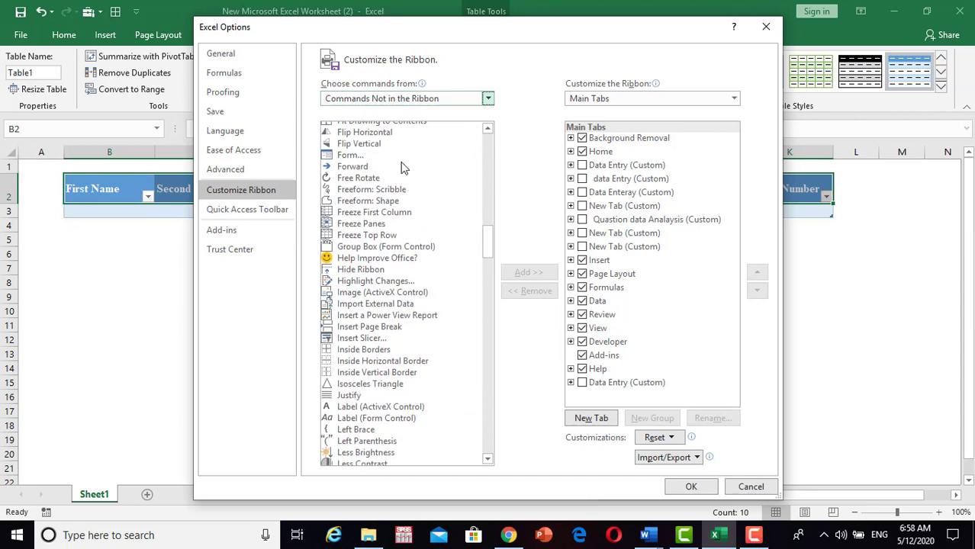
pyautogui.click(364, 156)
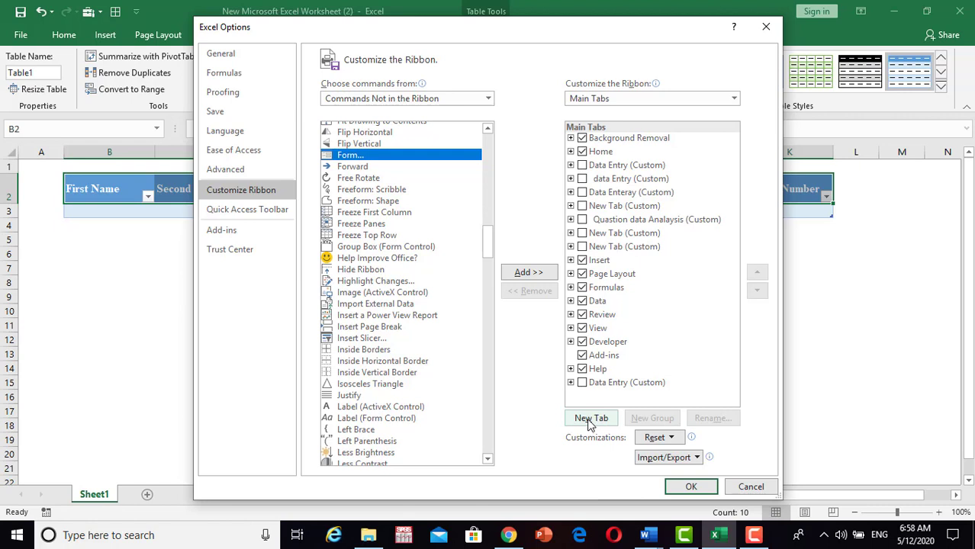
# Add a new custom ribbon tab and rename it 'Data Entry'.
pyautogui.click(588, 423)
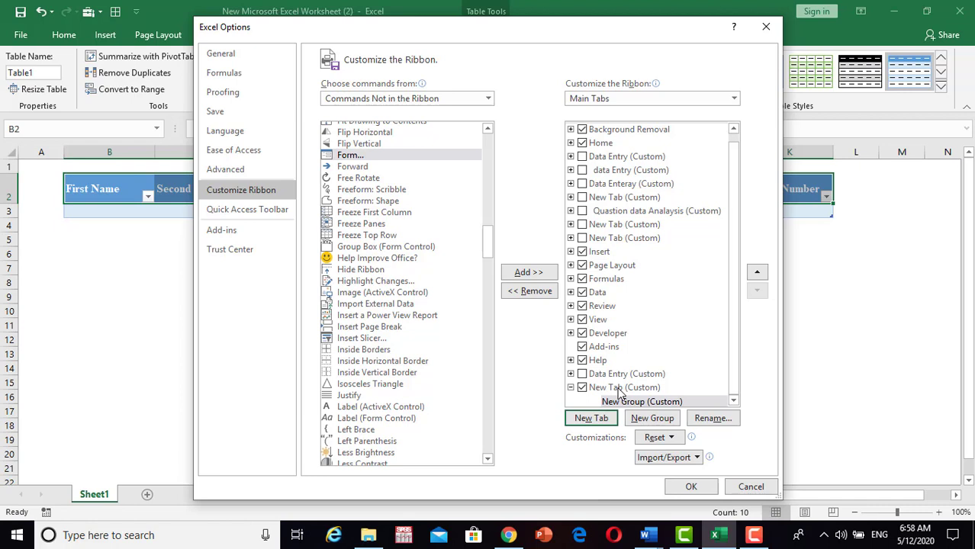
pyautogui.click(620, 389)
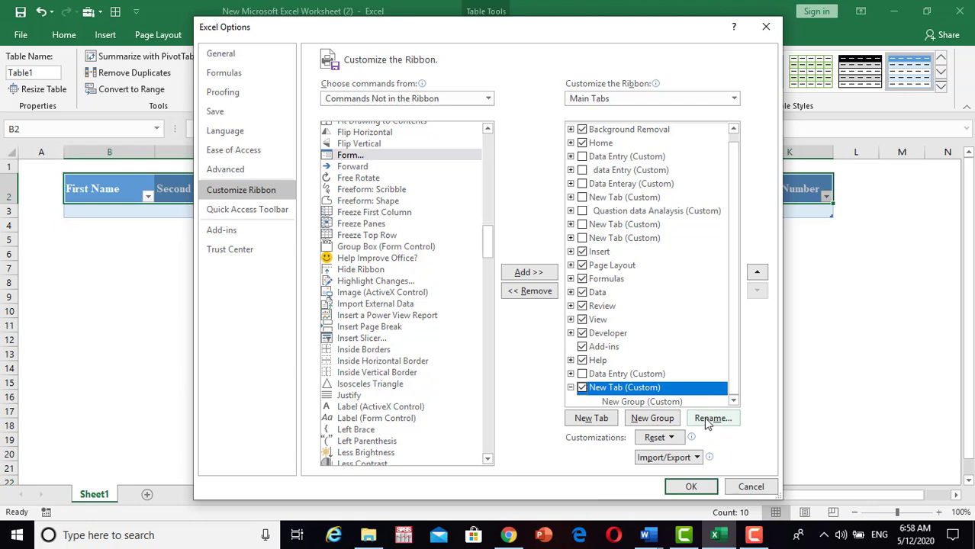
pyautogui.click(707, 418)
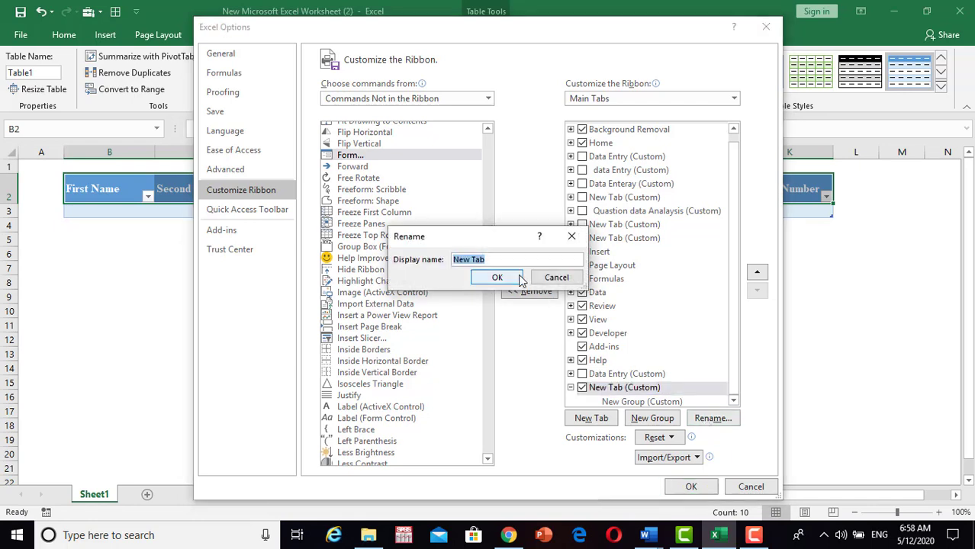
pyautogui.press('BackSpace')
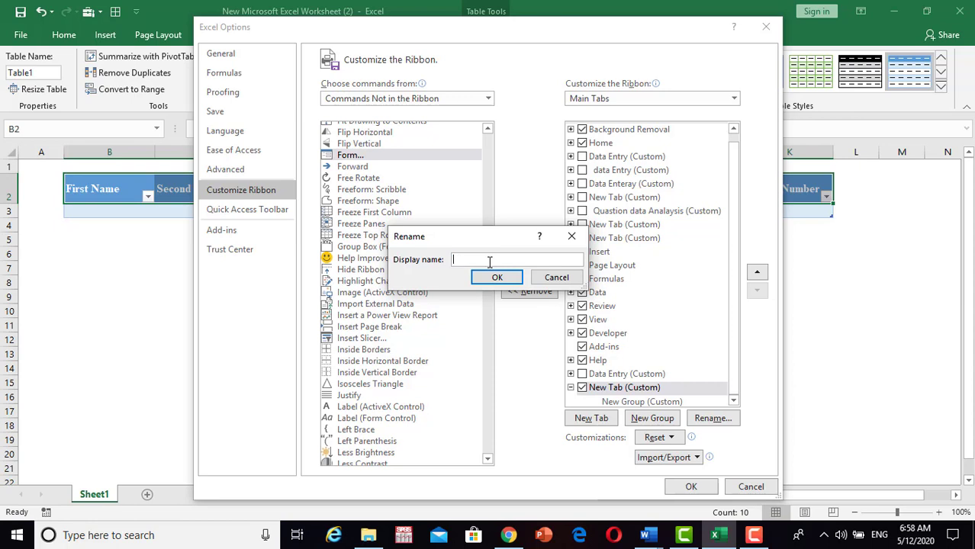
pyautogui.write('Data Entry')
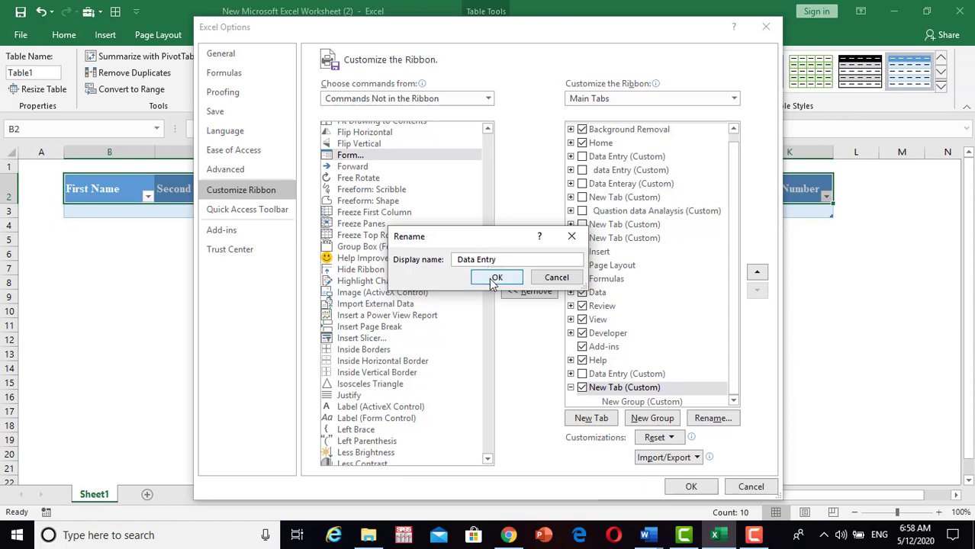
pyautogui.click(493, 278)
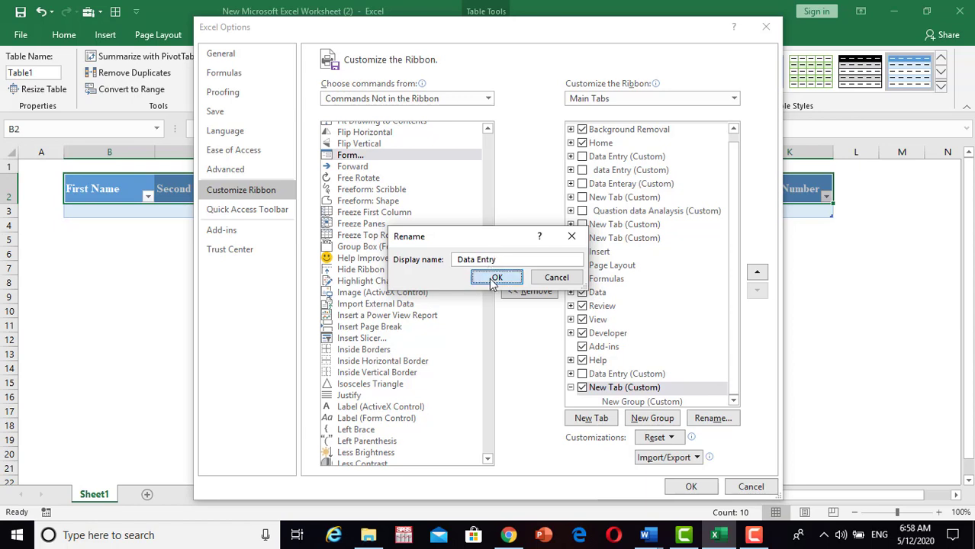
# Add a new group holding the Form command to Data Entry and apply with OK.
pyautogui.click(643, 422)
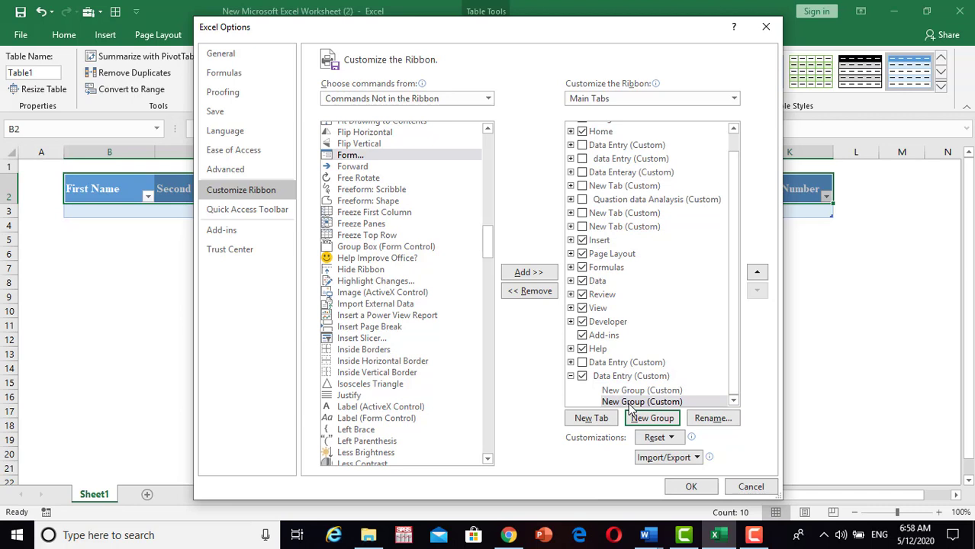
pyautogui.click(627, 401)
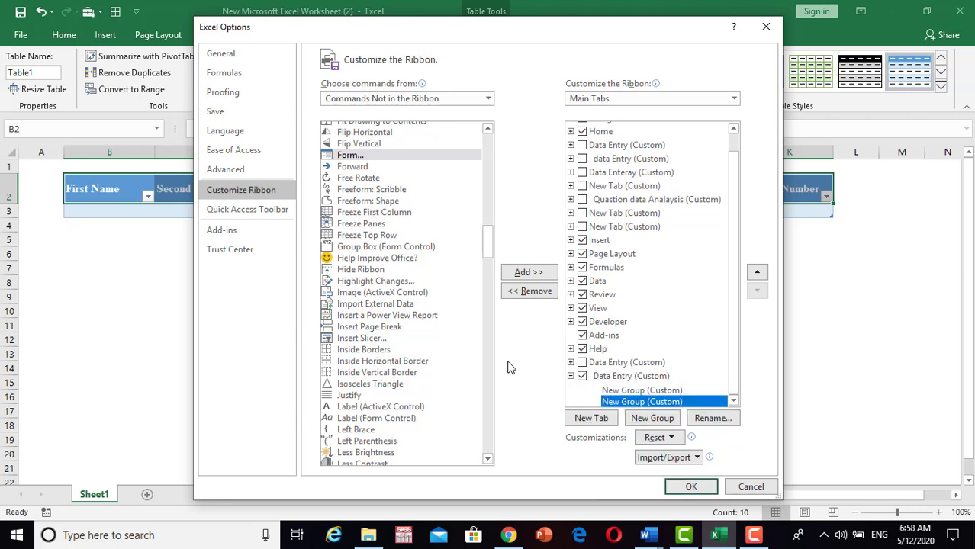
pyautogui.click(525, 275)
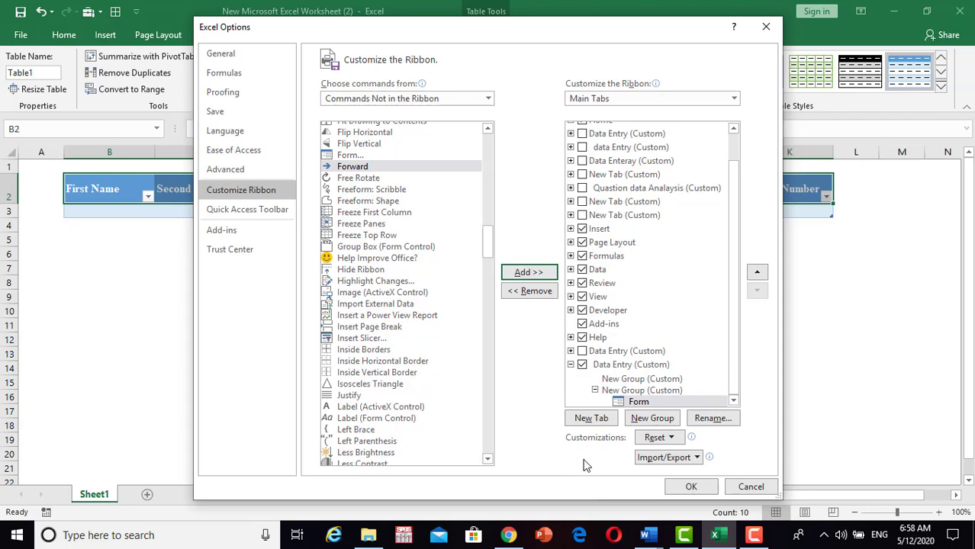
pyautogui.click(688, 489)
pyautogui.click(494, 373)
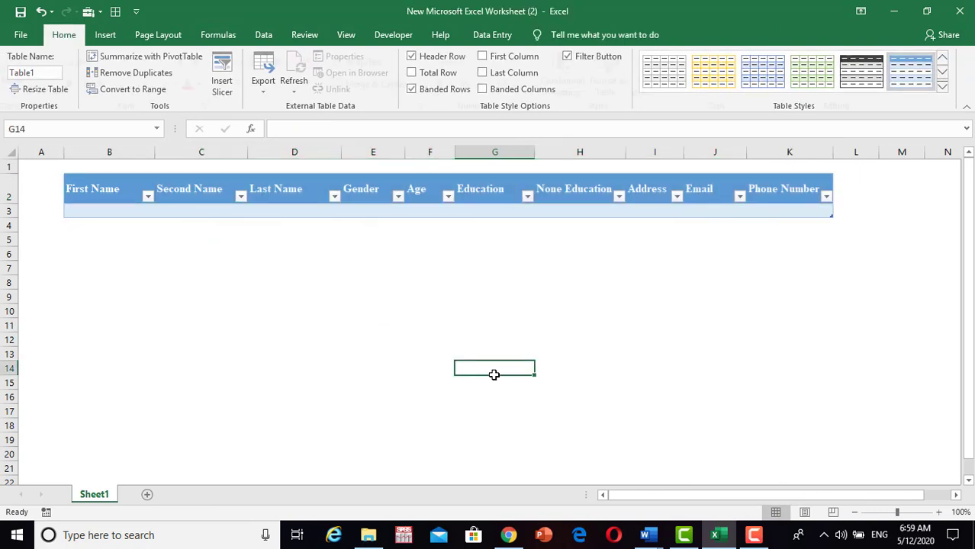
# Select the Table1 header row and switch to the Data Entry ribbon tab.
pyautogui.click(69, 188)
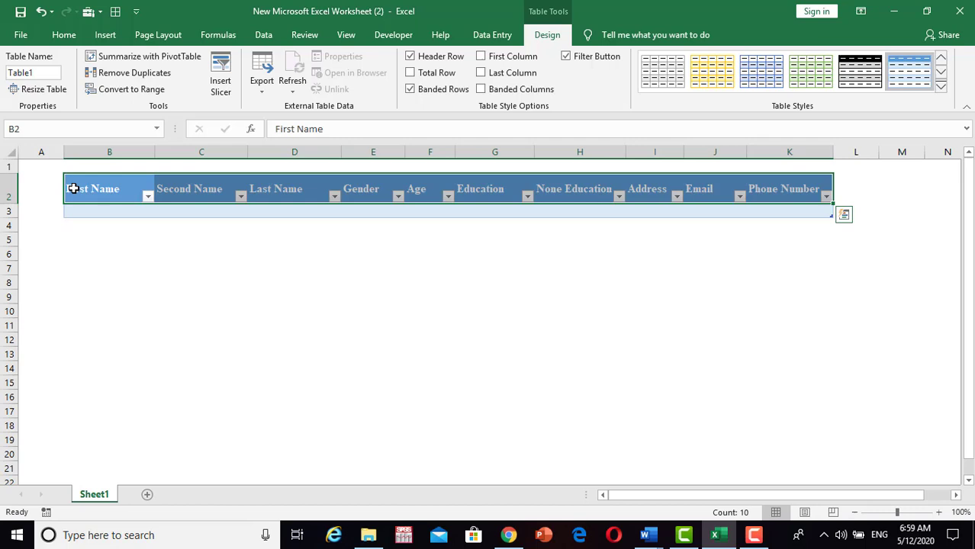
pyautogui.click(482, 36)
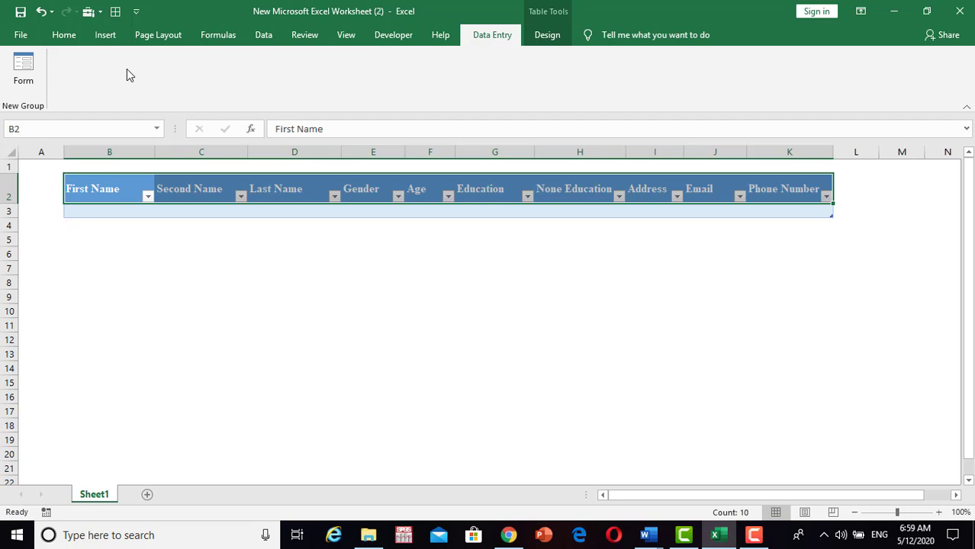
# Open the table's data form and enter the first person's three names, Female and age 25.
pyautogui.click(21, 77)
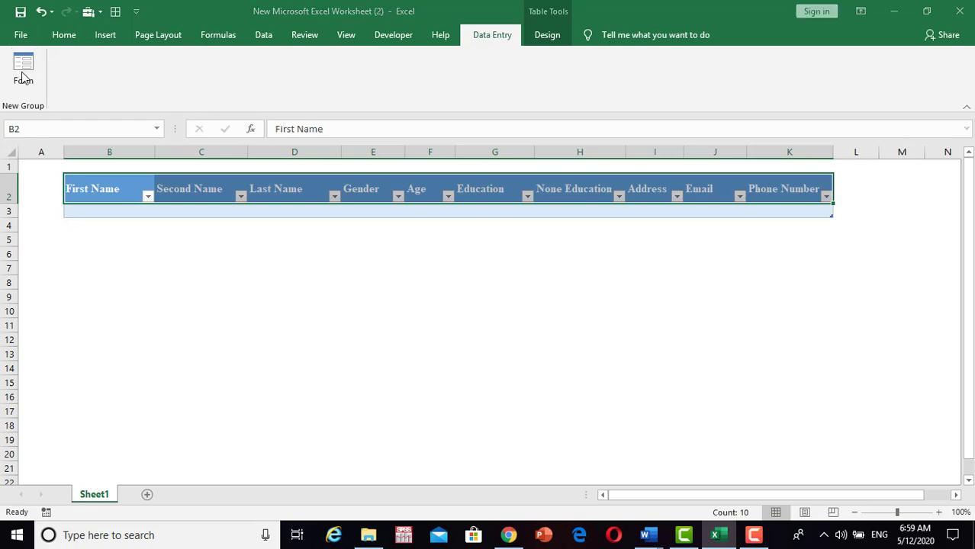
pyautogui.moveTo(375, 206); pyautogui.dragTo(397, 233)
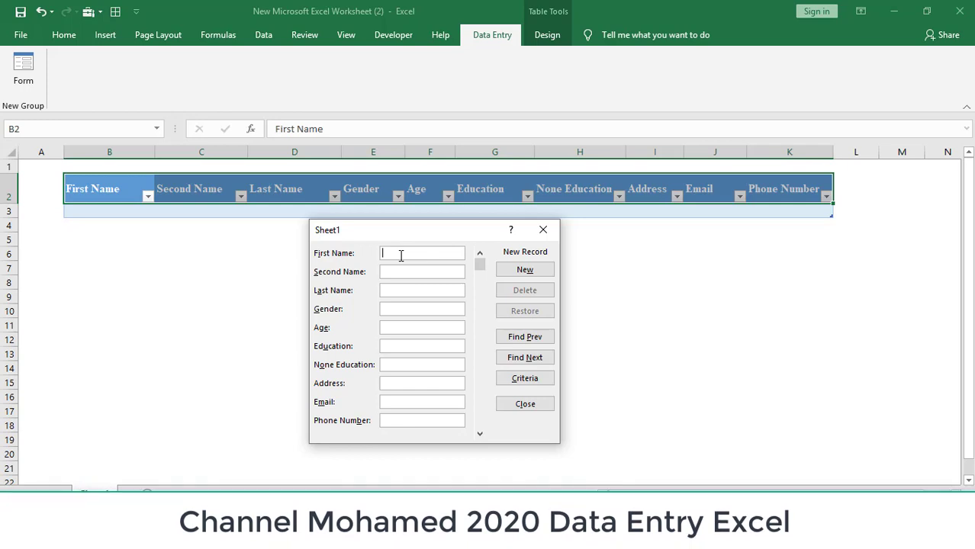
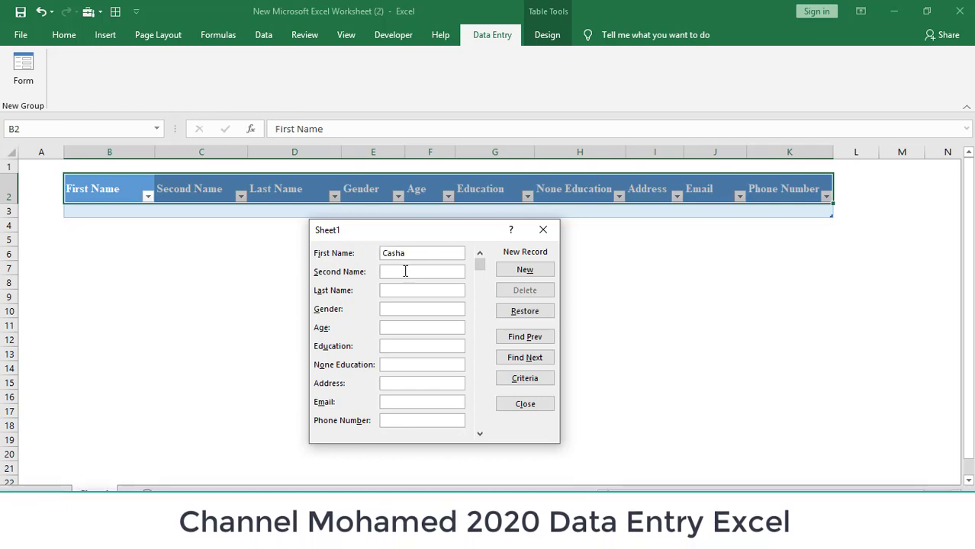
pyautogui.click(405, 271)
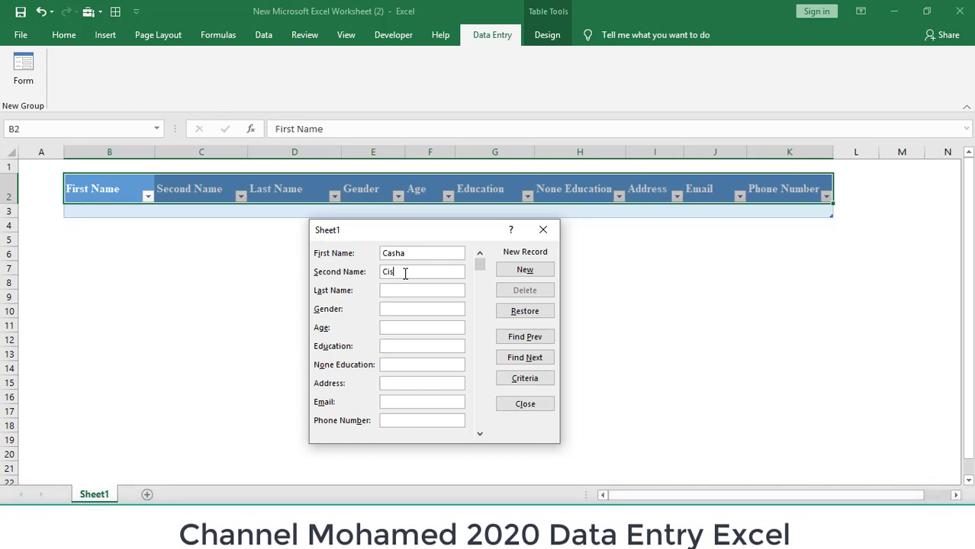
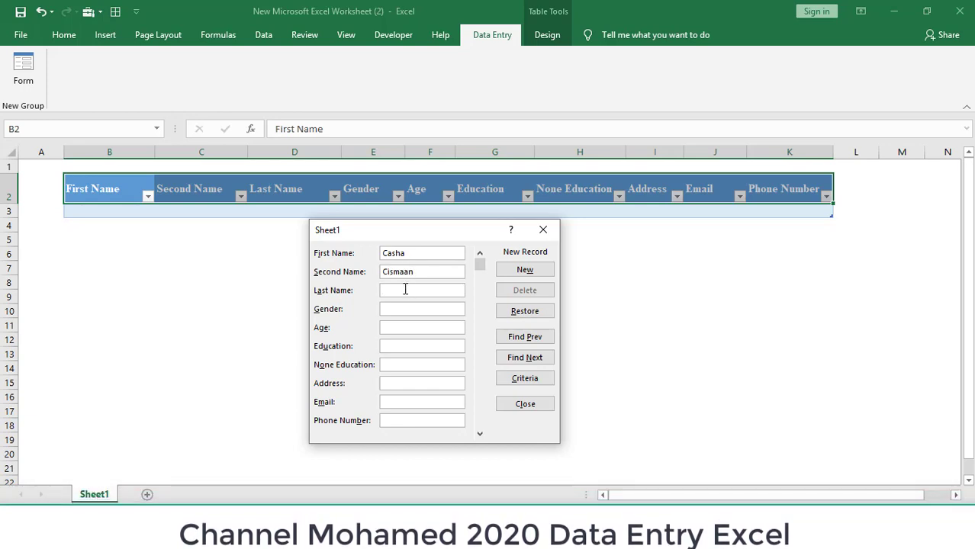
pyautogui.click(405, 290)
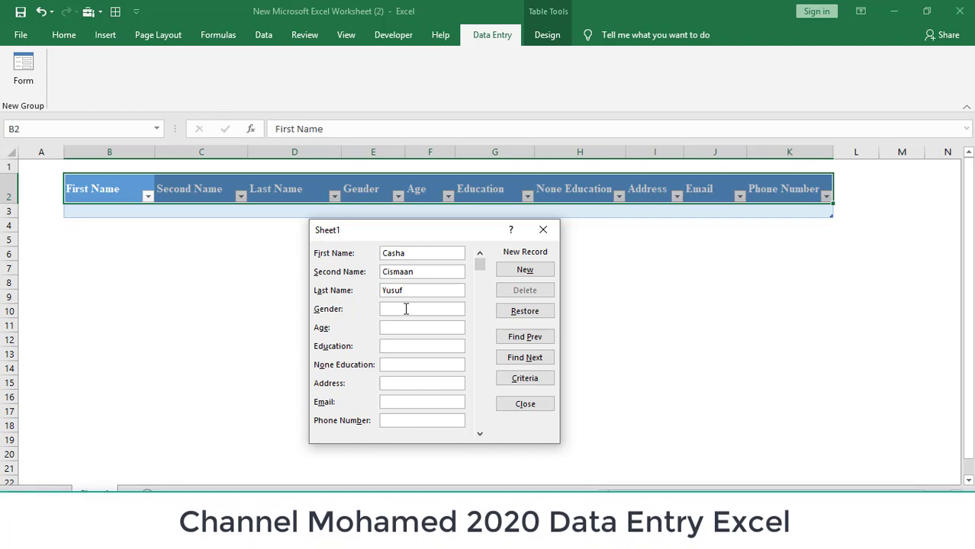
pyautogui.write('Female')
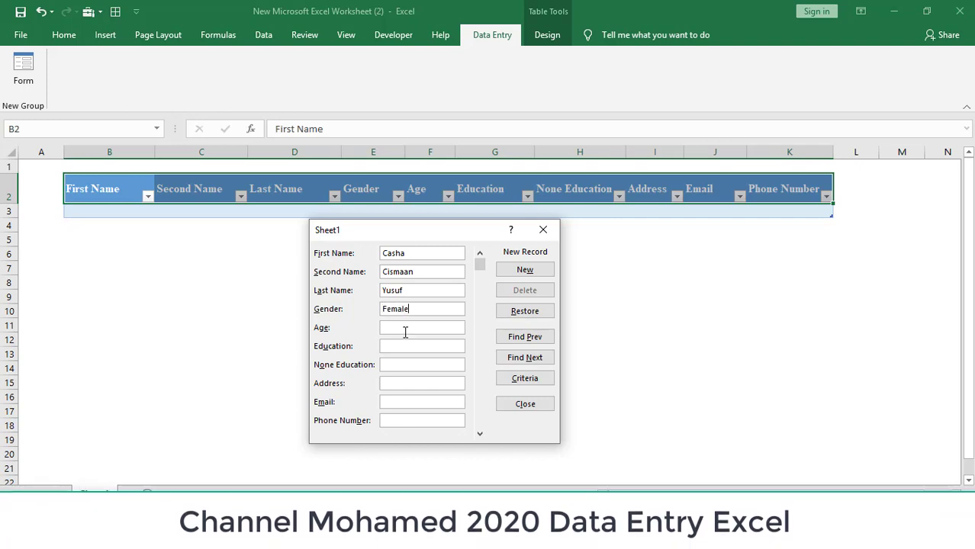
pyautogui.click(401, 328)
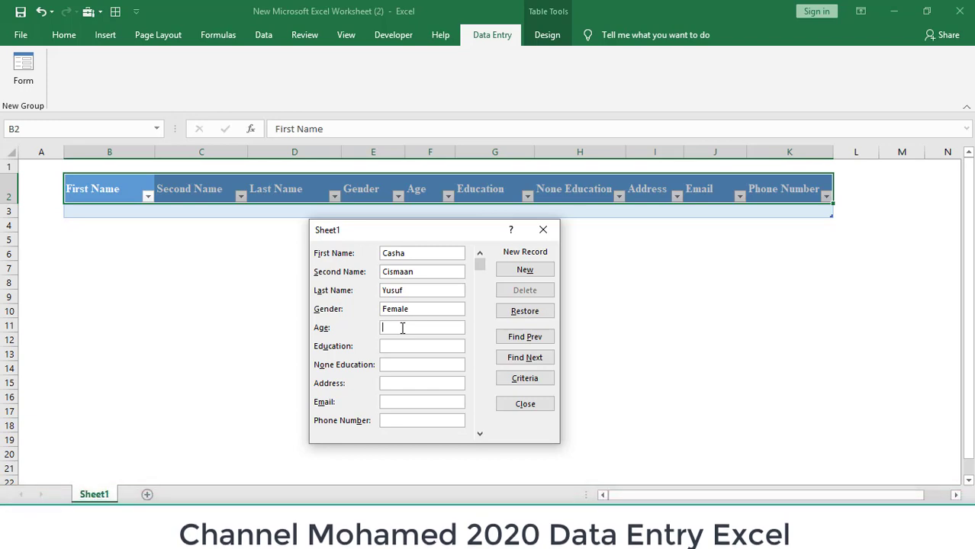
pyautogui.write('25')
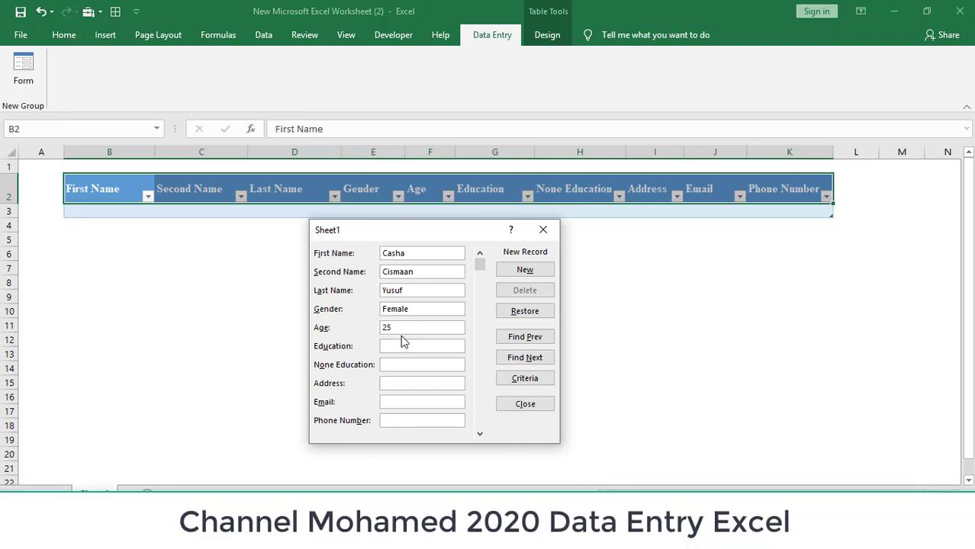
# Enter University as the Education value, correcting the typo.
pyautogui.write('University')
pyautogui.press('BackSpace')
pyautogui.press('BackSpace')
pyautogui.write('ty')
# Move the e-mail mistakenly typed into Address over to the Email field.
pyautogui.click(403, 382)
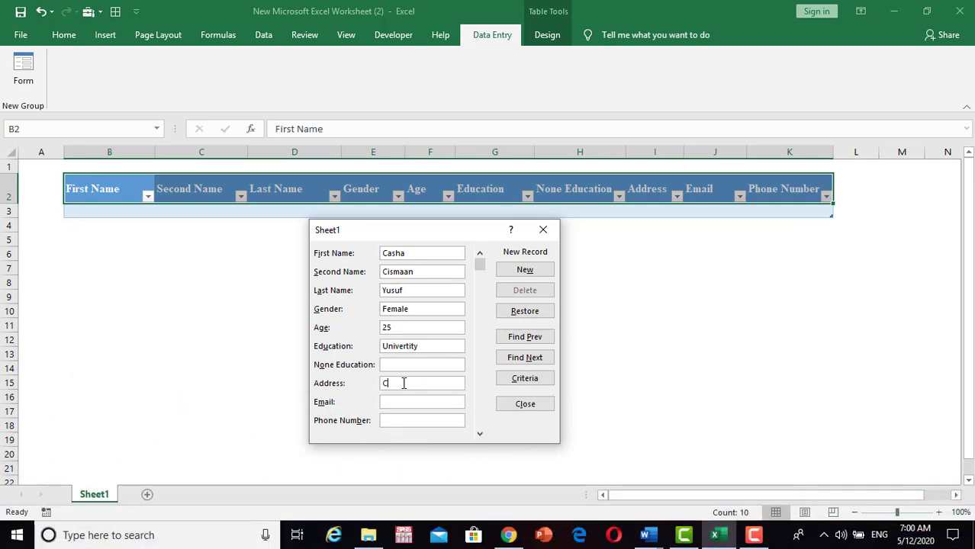
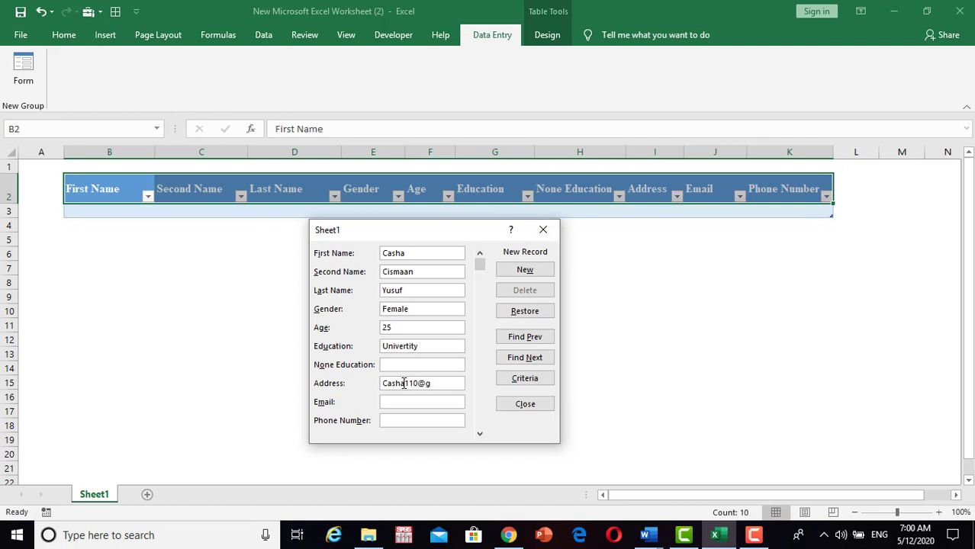
pyautogui.moveTo(461, 383); pyautogui.dragTo(359, 386)
pyautogui.hotkey('ctrl', 'c')
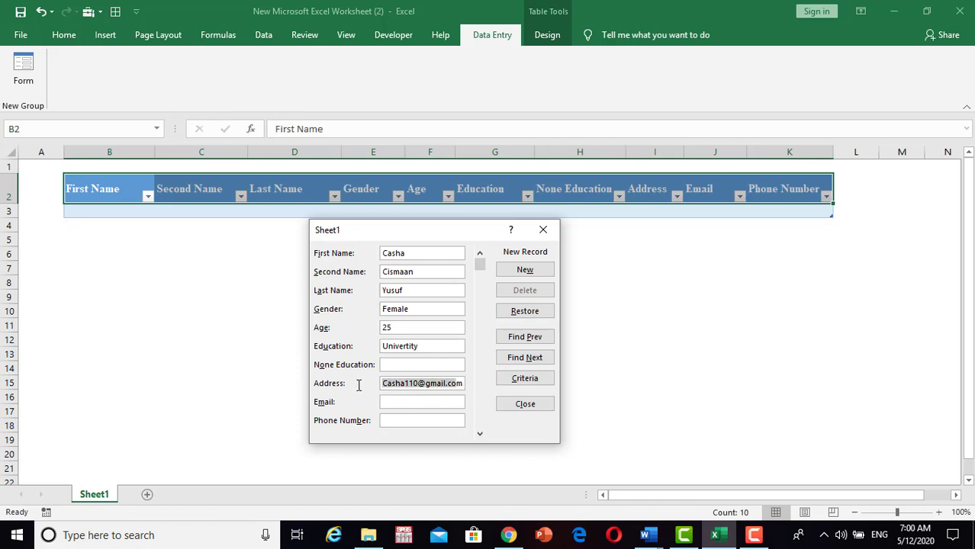
pyautogui.write('m')
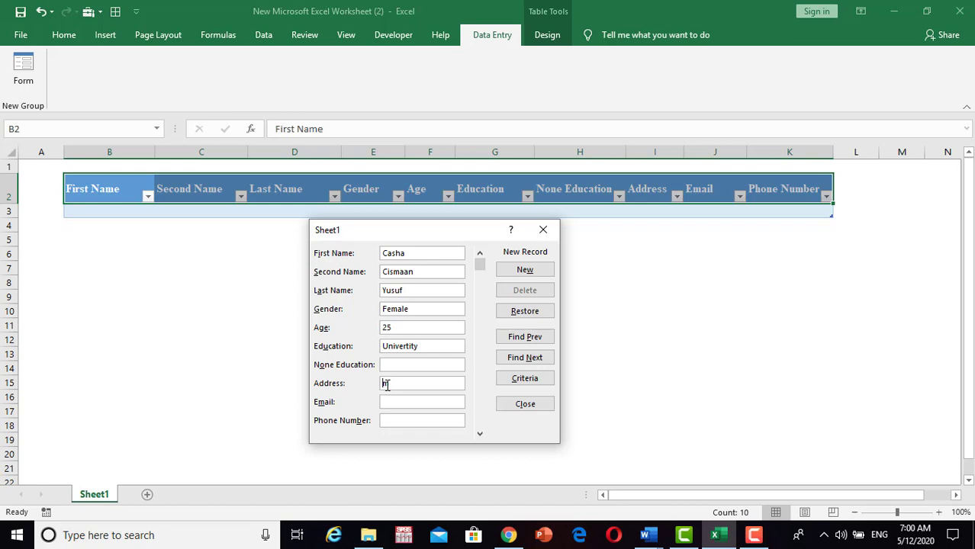
pyautogui.press('BackSpace')
pyautogui.click(397, 401)
pyautogui.hotkey('ctrl', 'v')
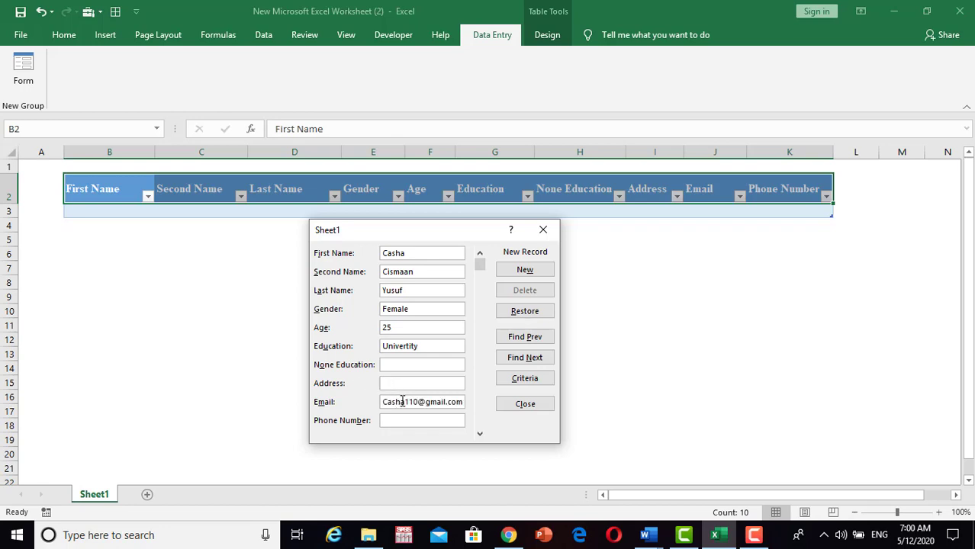
# Fill in the phone number and address, then save the record as a new table row.
pyautogui.click(405, 421)
pyautogui.click(396, 383)
pyautogui.write('Q')
pyautogui.write('ua')
pyautogui.write('hac dhe')
pyautogui.write('er')
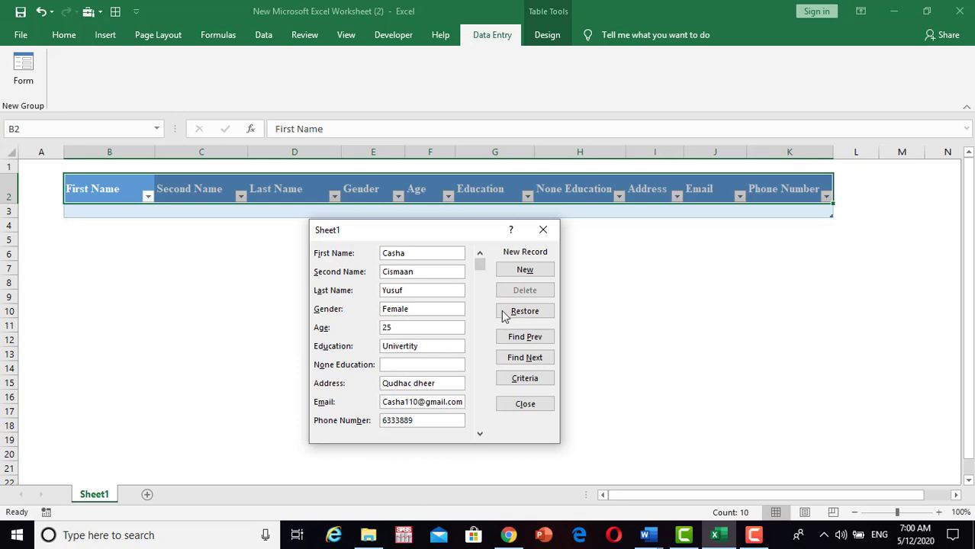
pyautogui.click(524, 271)
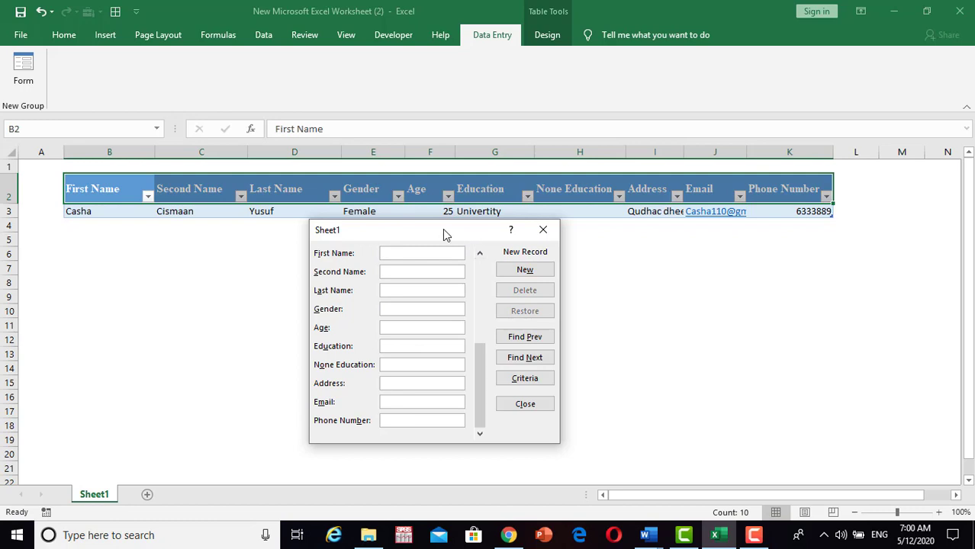
# Enter the second person's first, second and last names in the data form.
pyautogui.moveTo(444, 232); pyautogui.dragTo(433, 255)
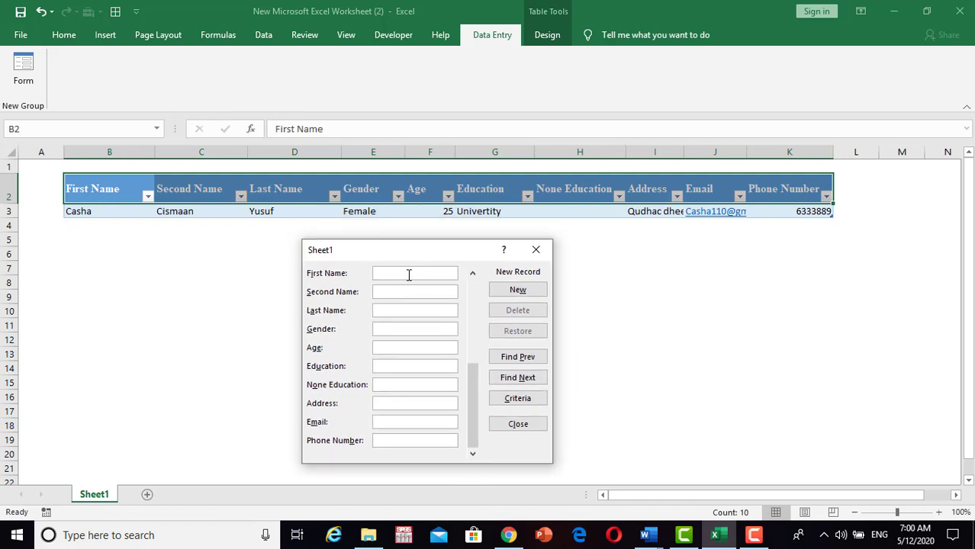
pyautogui.click(409, 275)
pyautogui.click(388, 309)
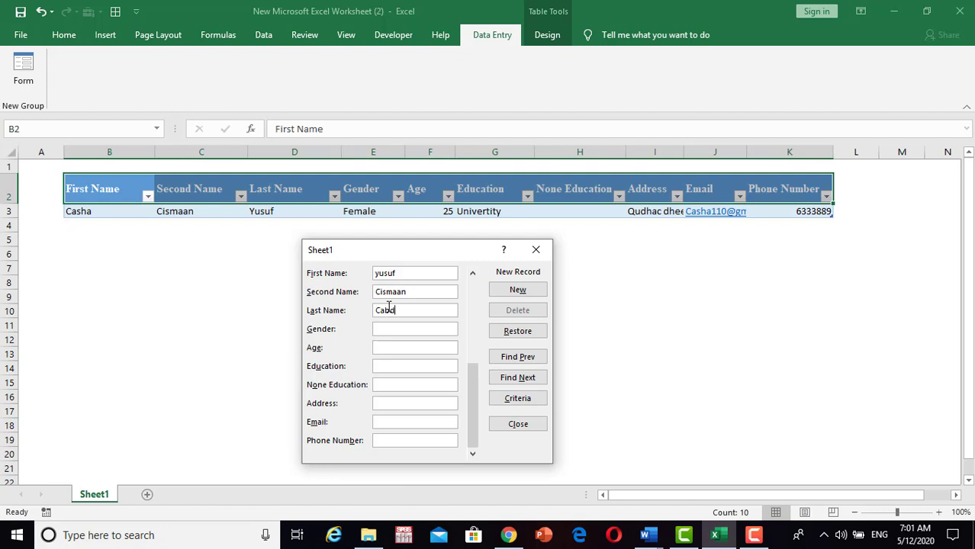
# Fill in Male, age 50, Education None, plus the address, e-mail and phone number.
pyautogui.click(388, 329)
pyautogui.write('Male')
pyautogui.write('5')
pyautogui.write('0')
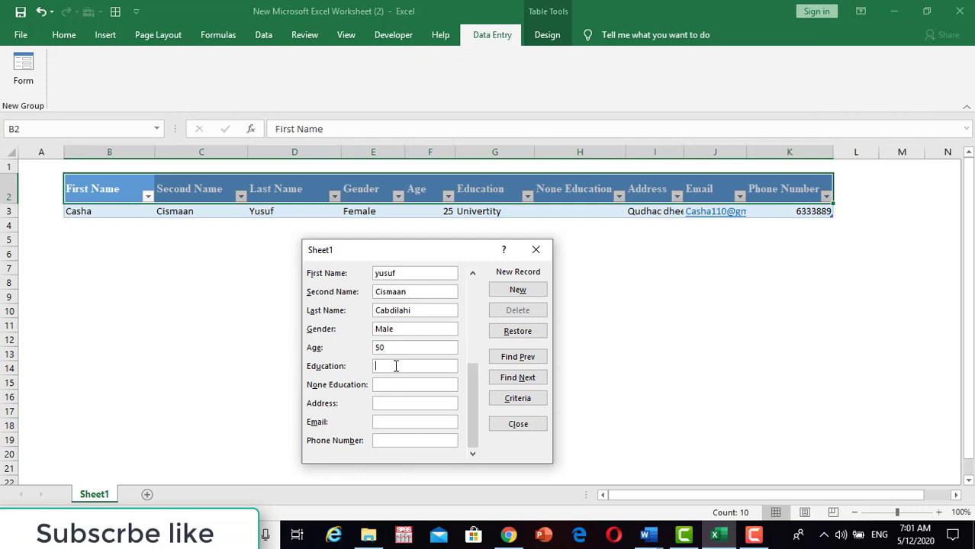
pyautogui.write('None')
pyautogui.click(399, 402)
pyautogui.write('150')
pyautogui.click(399, 423)
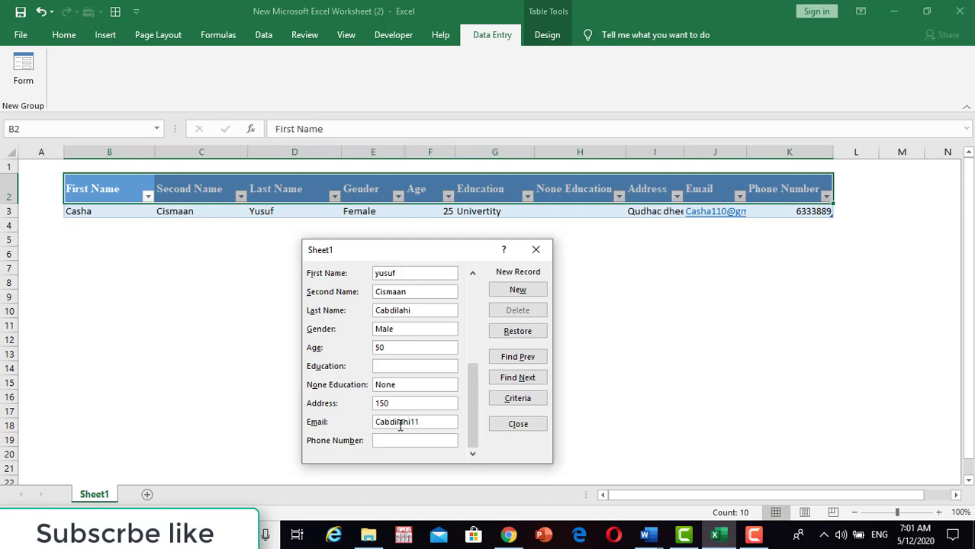
pyautogui.click(402, 440)
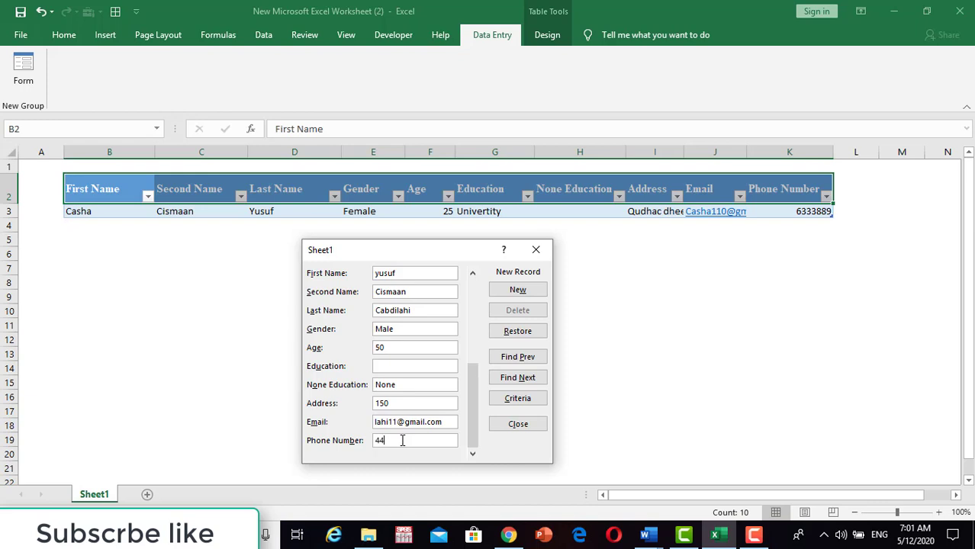
# Save the second record to row 4, then enter the third person's names, Female and age 19.
pyautogui.click(511, 293)
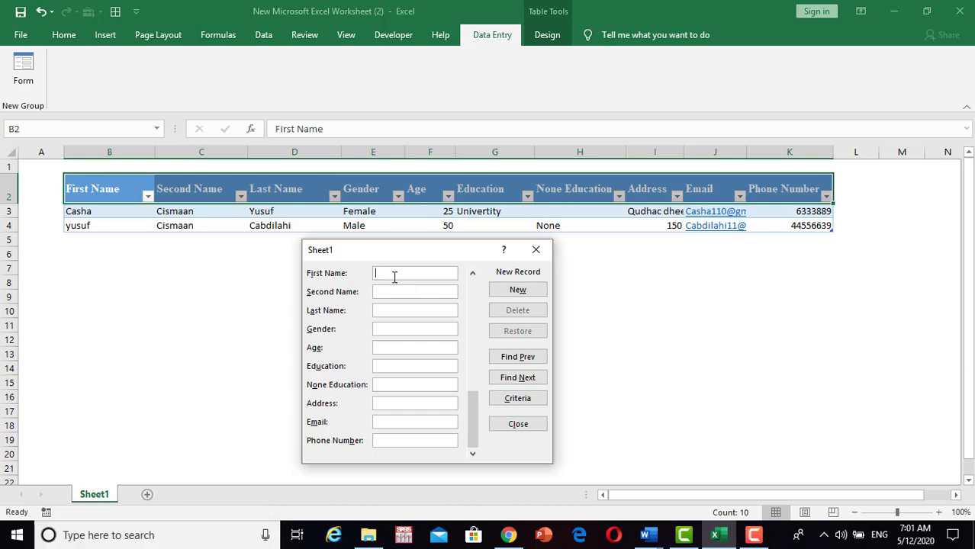
pyautogui.press('Return')
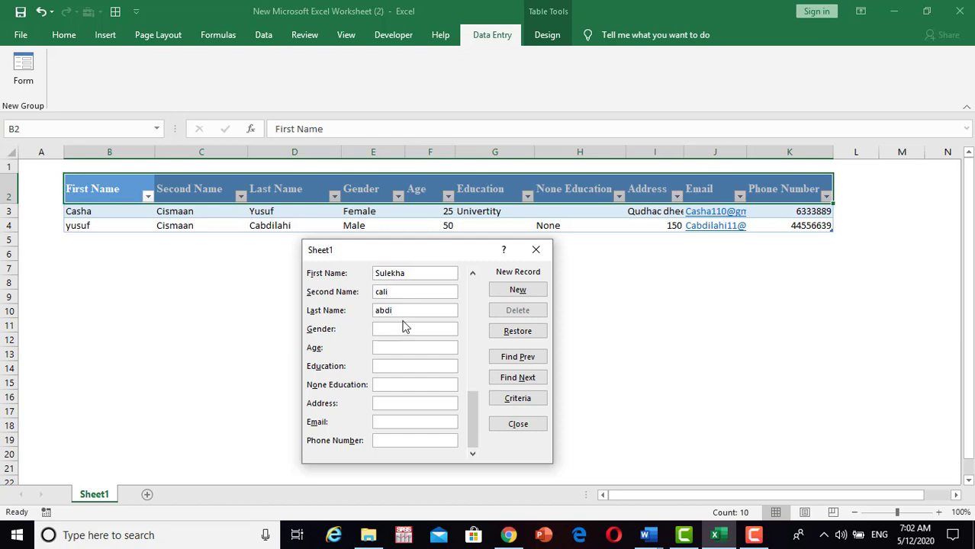
pyautogui.write('F')
pyautogui.write('emale')
pyautogui.write('19')
# Fill in education Secondary plus the third person's address, e-mail and phone number.
pyautogui.click(404, 367)
pyautogui.write('Secondary')
pyautogui.click(401, 406)
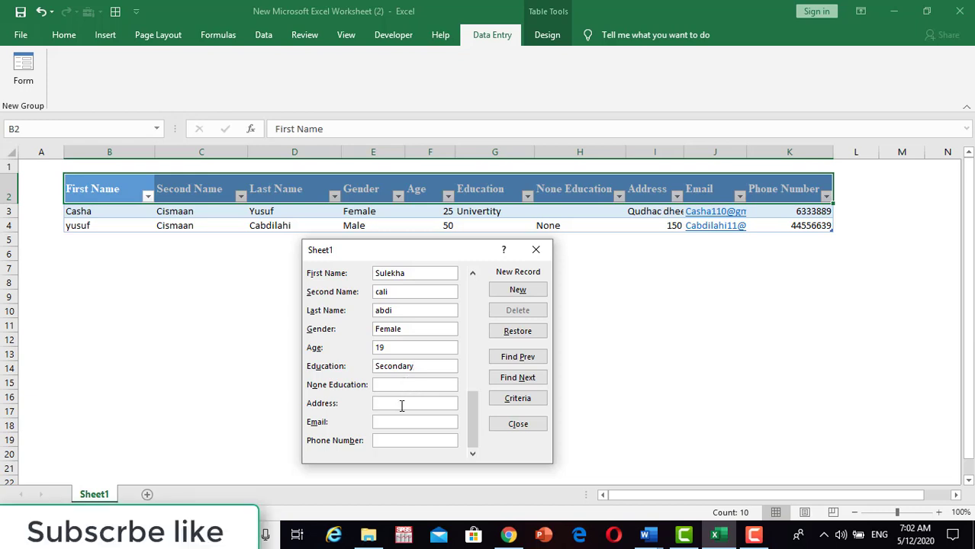
pyautogui.write('Sa')
pyautogui.press('BackSpace')
pyautogui.press('BackSpace')
pyautogui.write('Calamada')
pyautogui.click(397, 421)
pyautogui.click(398, 441)
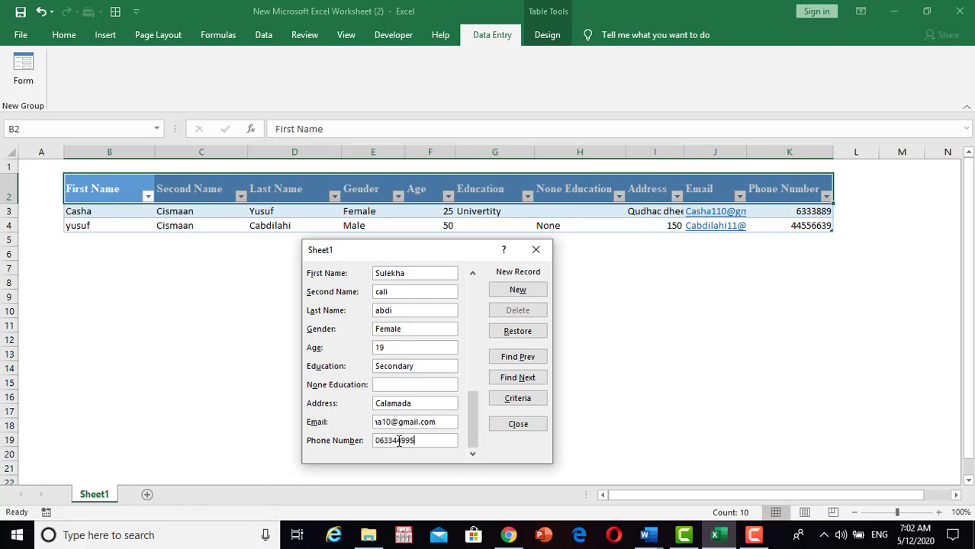
# Save the third record (Female, 19, Secondary) as row 5 and move the form aside to check it.
pyautogui.click(507, 293)
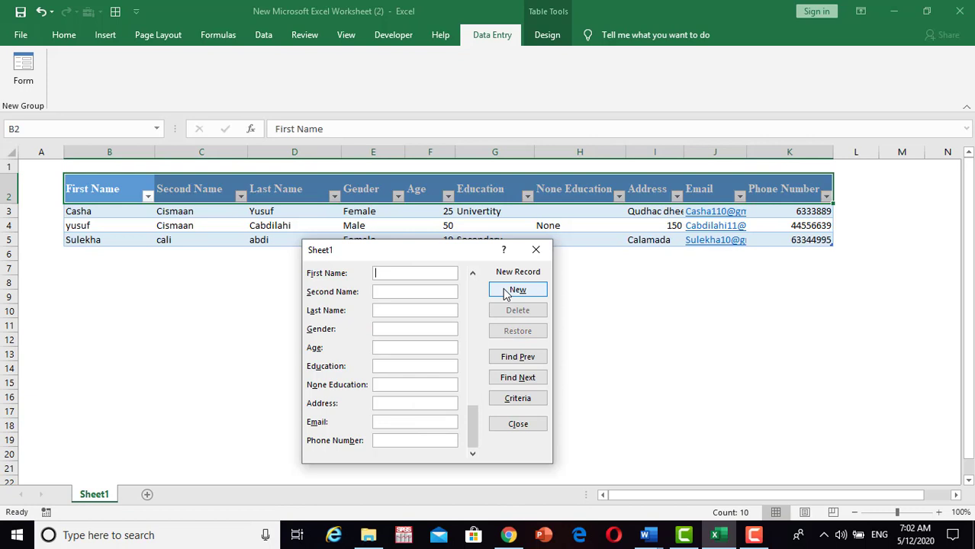
pyautogui.moveTo(462, 258); pyautogui.dragTo(398, 282)
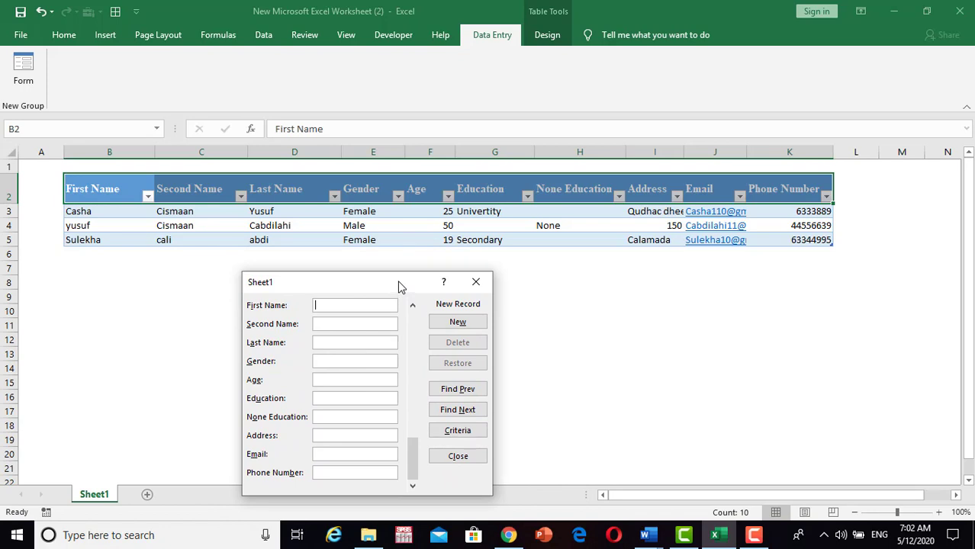
pyautogui.moveTo(400, 285); pyautogui.dragTo(404, 173)
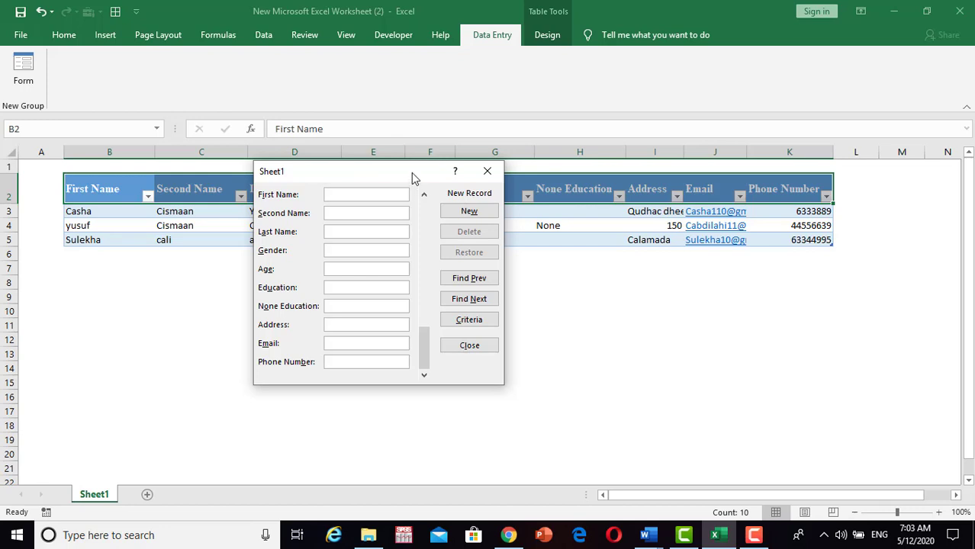
pyautogui.moveTo(401, 172); pyautogui.dragTo(439, 183)
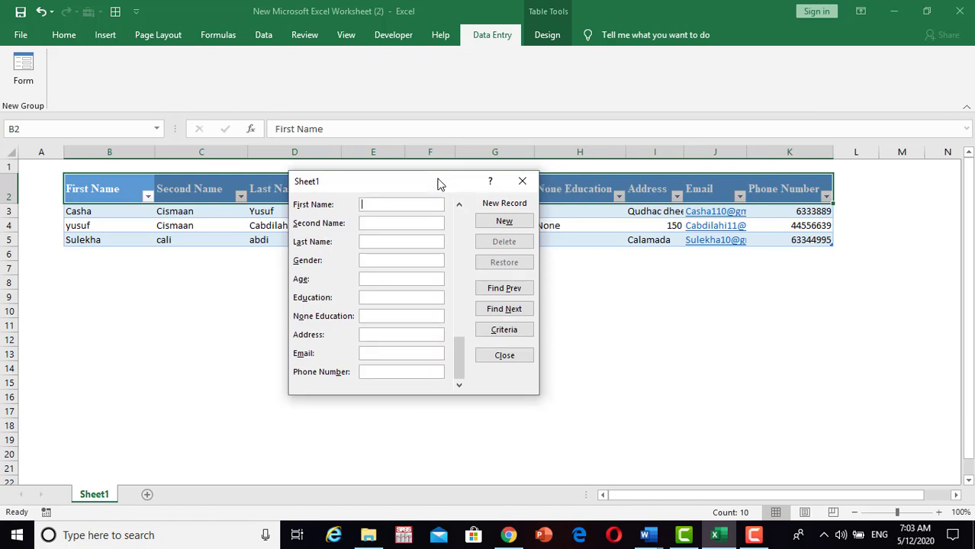